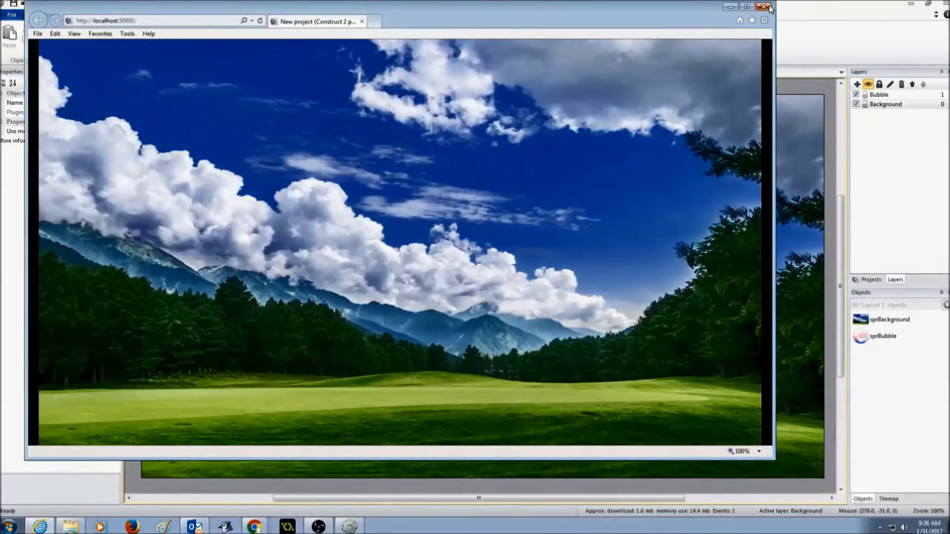
# - Close the game preview and select the bubble sprite to show its empty Behaviors list
pyautogui.click(765, 6)
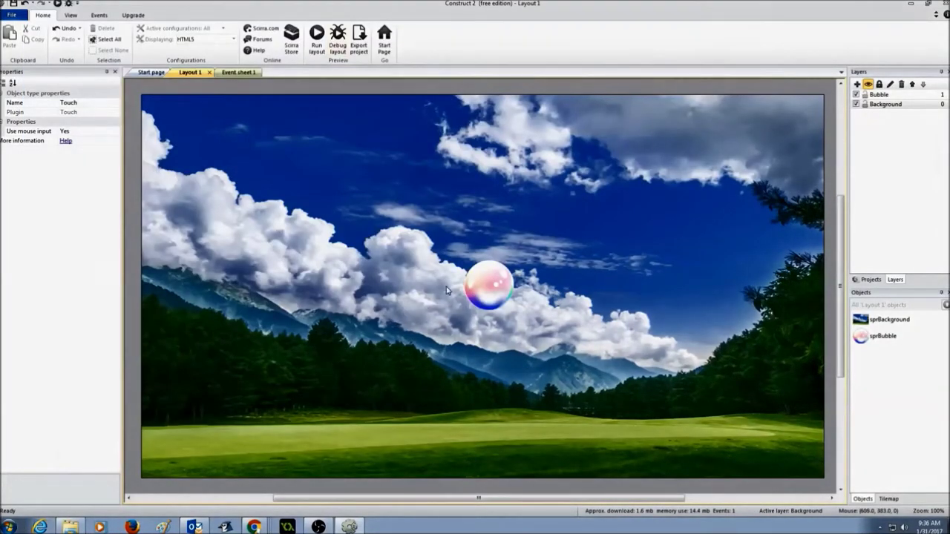
pyautogui.click(487, 289)
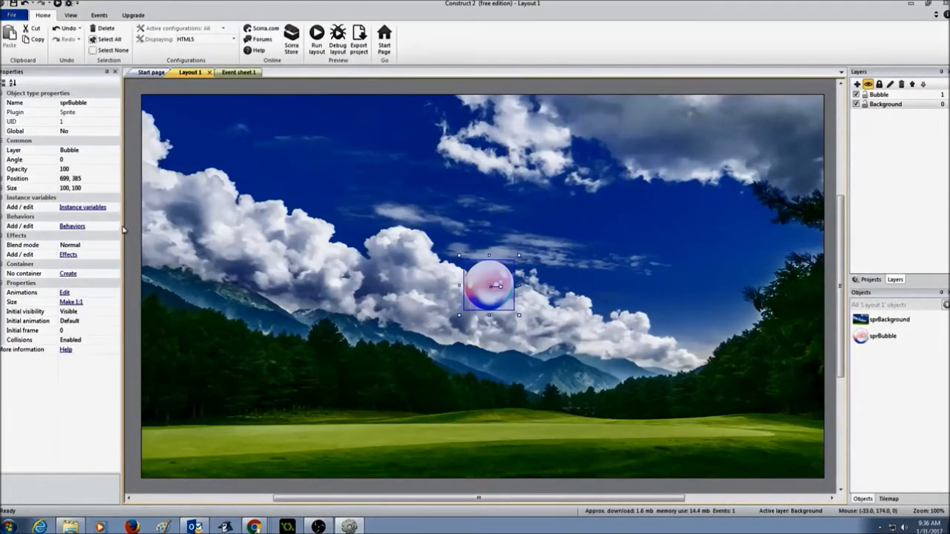
pyautogui.click(72, 226)
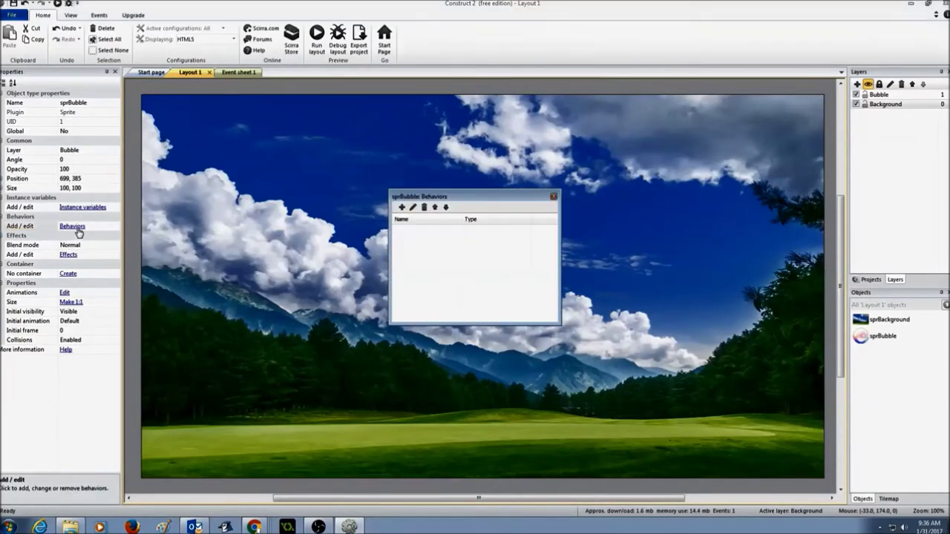
# - Add the Bullet movement behavior to sprBubble
pyautogui.click(401, 209)
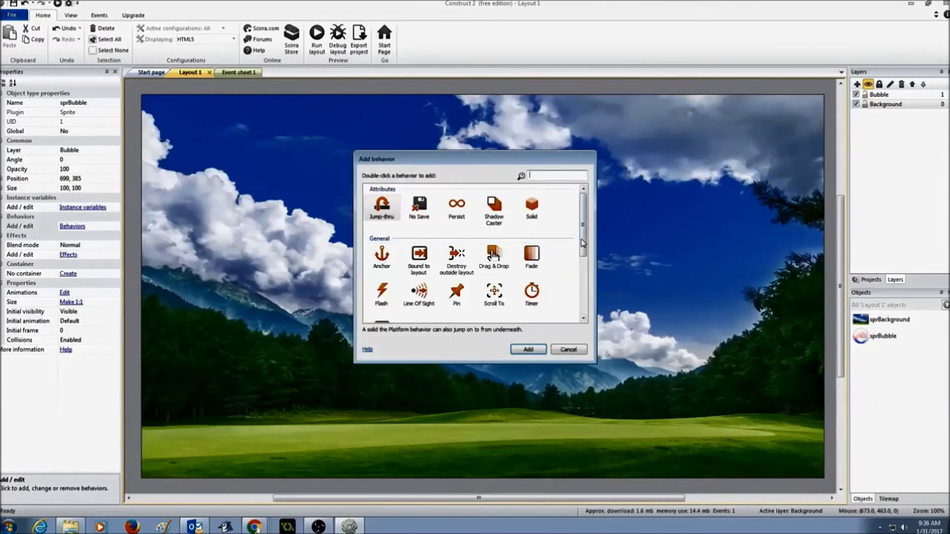
pyautogui.moveTo(584, 247); pyautogui.dragTo(583, 302)
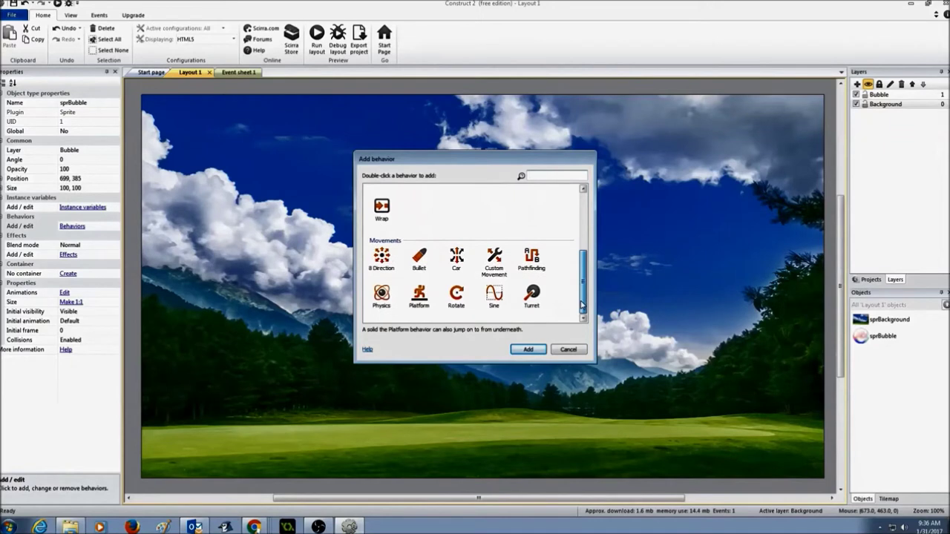
pyautogui.click(418, 260)
pyautogui.click(522, 350)
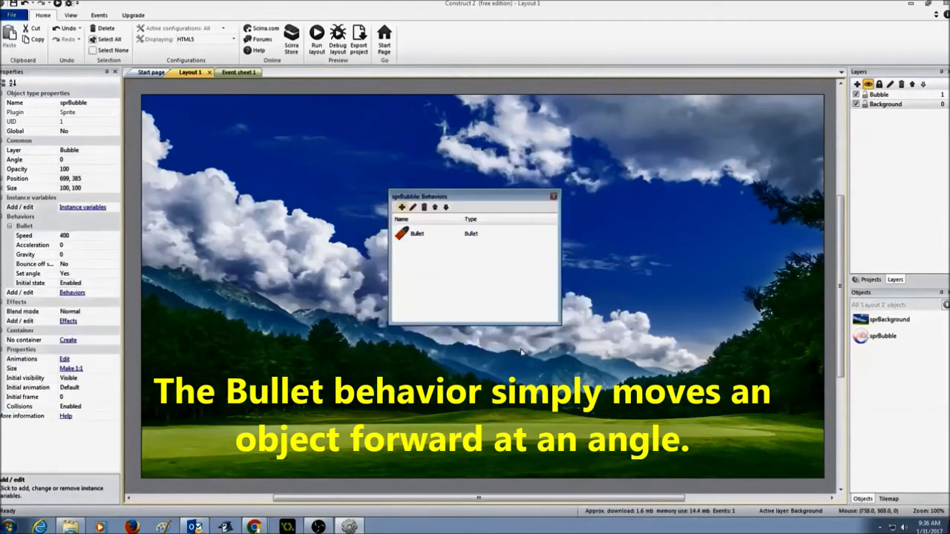
pyautogui.click(553, 197)
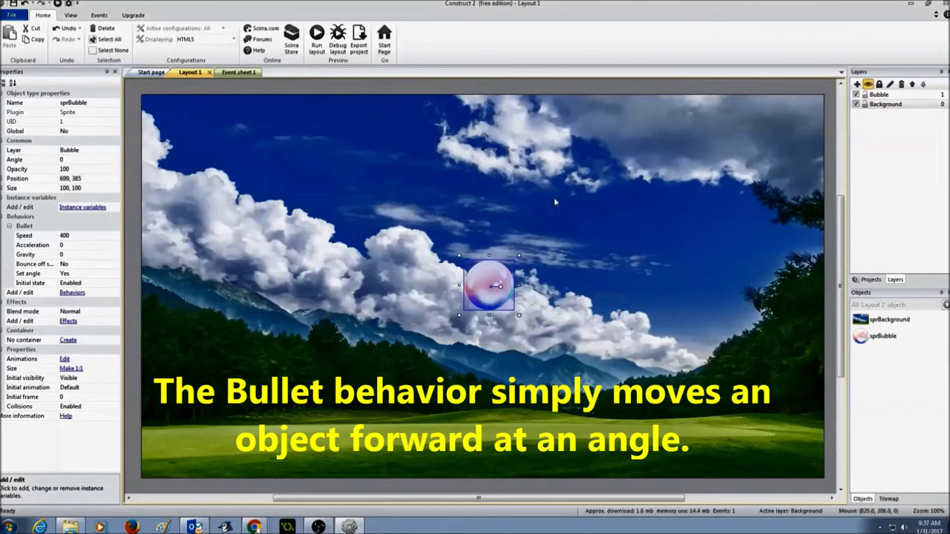
pyautogui.click(316, 36)
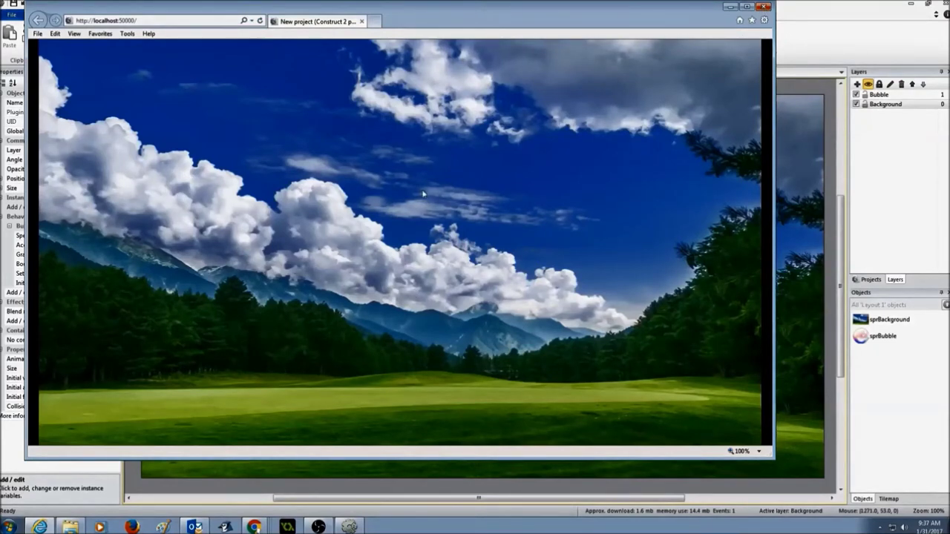
pyautogui.click(762, 9)
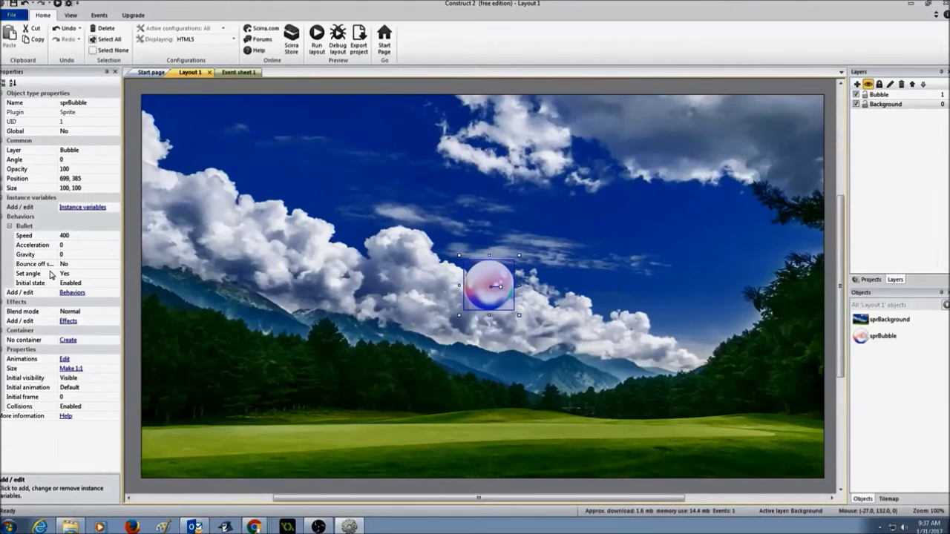
# - Set sprBubble's Angle to 270 and preview the layout
pyautogui.click(69, 160)
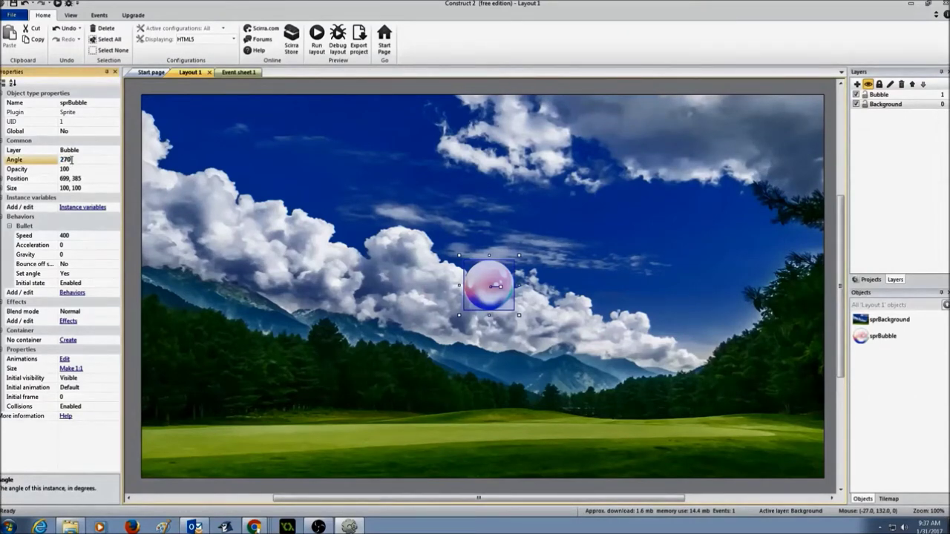
pyautogui.press('Return')
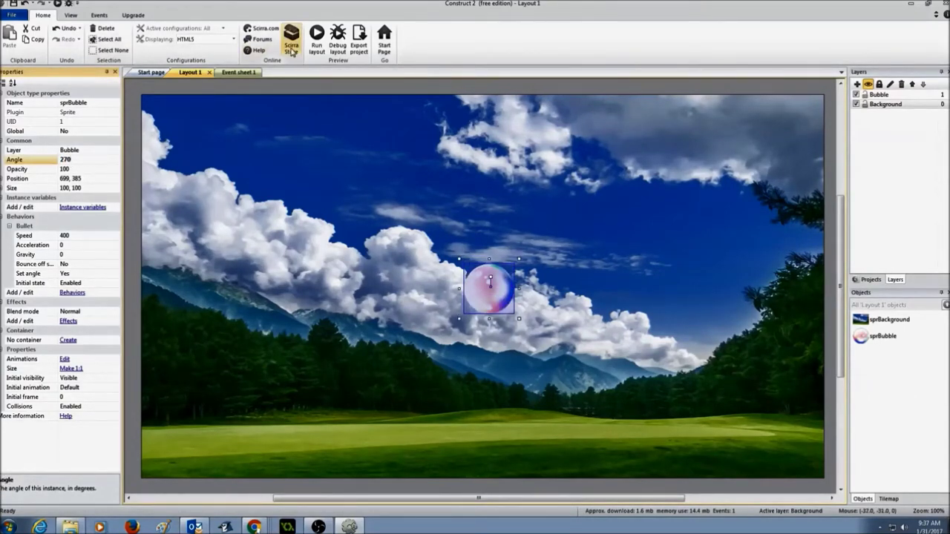
pyautogui.click(318, 49)
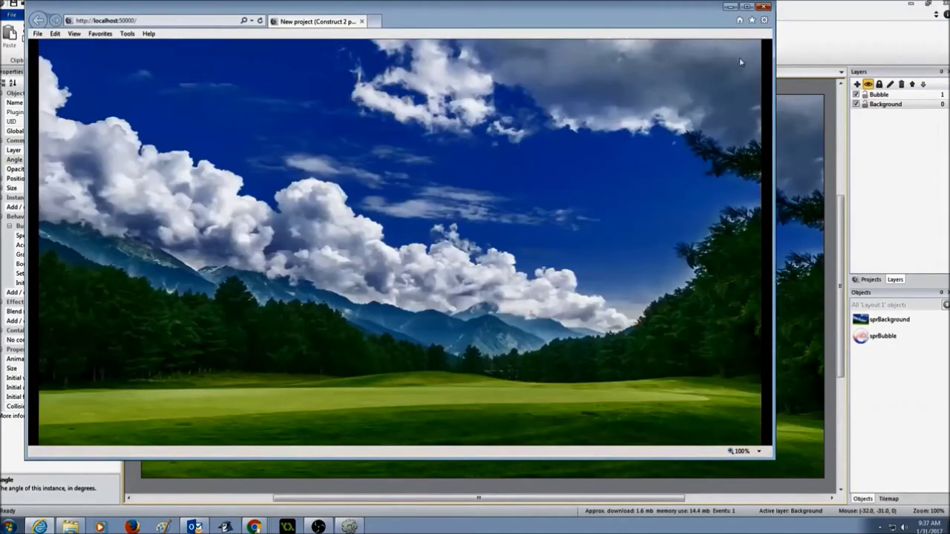
pyautogui.click(763, 6)
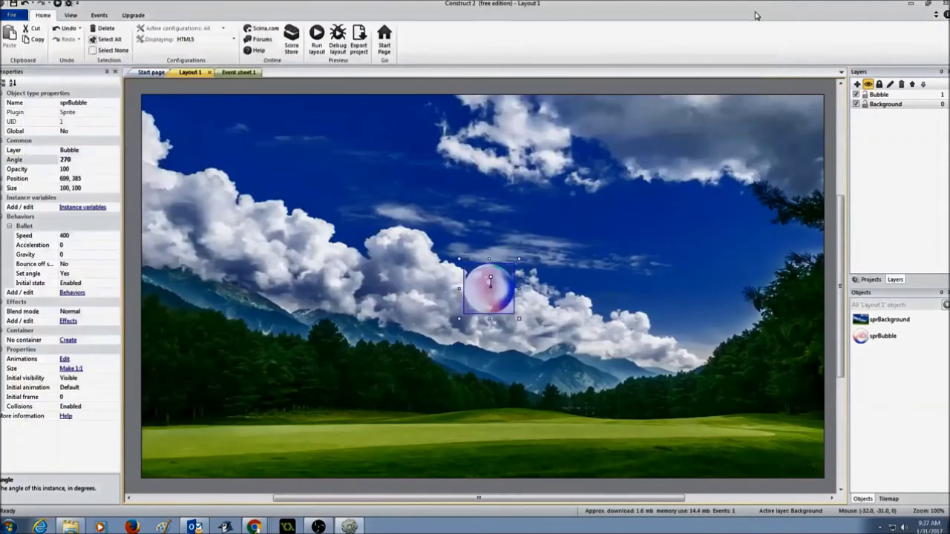
# - Set the Bullet speed to 150 and preview the bubble's movement
pyautogui.click(71, 236)
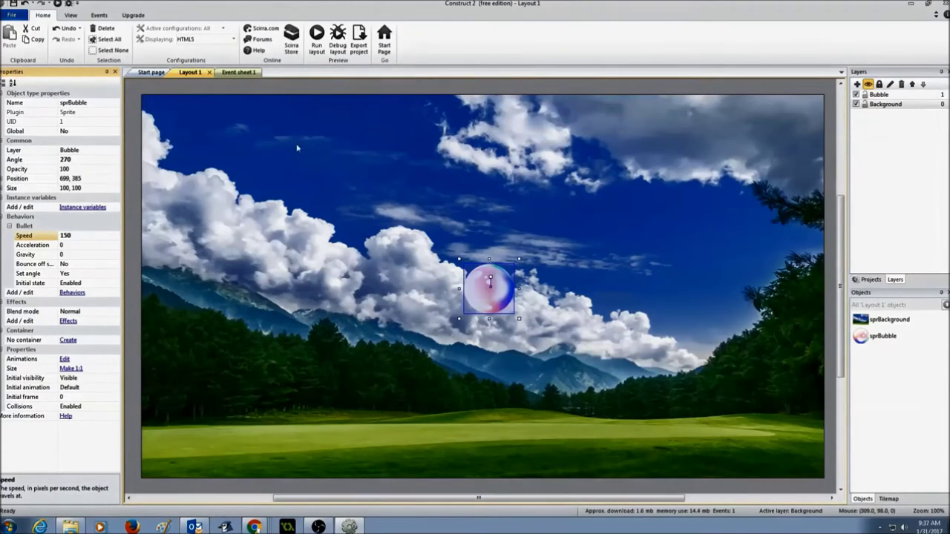
pyautogui.click(316, 34)
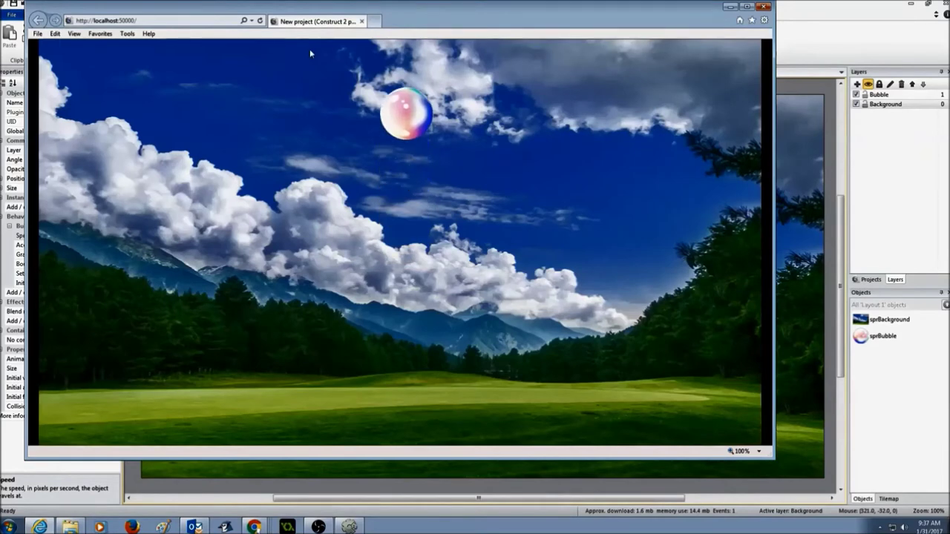
pyautogui.click(764, 6)
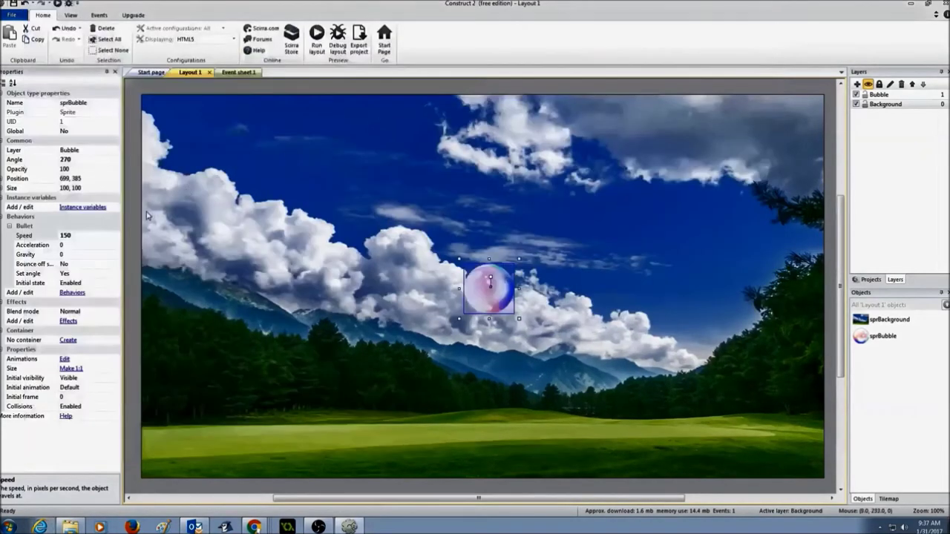
# - Change the Bullet speed to 200 and preview the layout again
pyautogui.click(91, 235)
pyautogui.write('200')
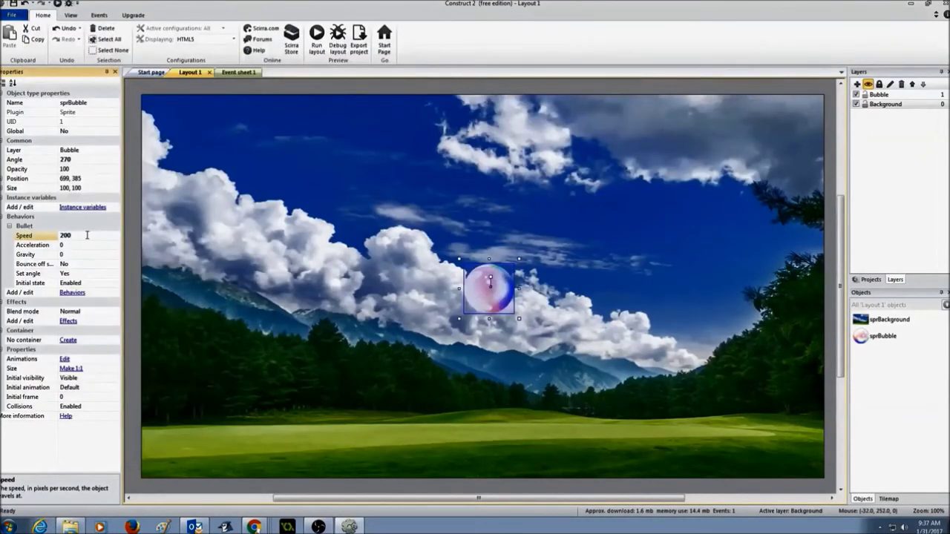
pyautogui.click(317, 47)
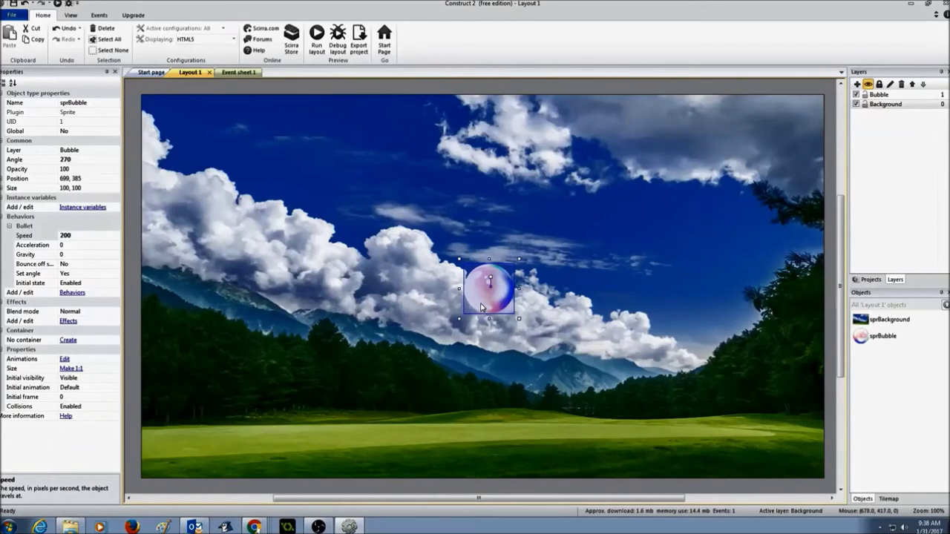
pyautogui.click(71, 296)
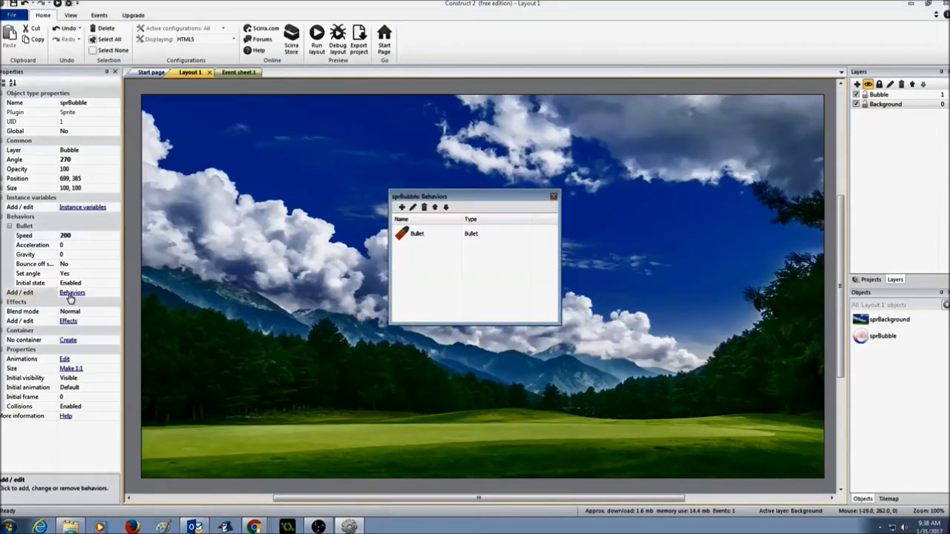
# - Add a Sine behavior to sprBubble alongside its Bullet behavior
pyautogui.click(402, 207)
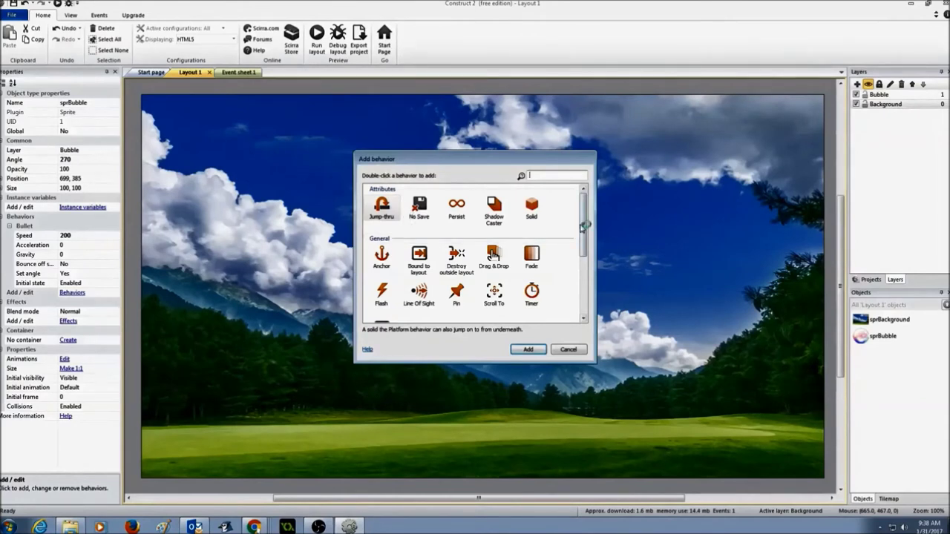
pyautogui.moveTo(583, 226); pyautogui.dragTo(582, 286)
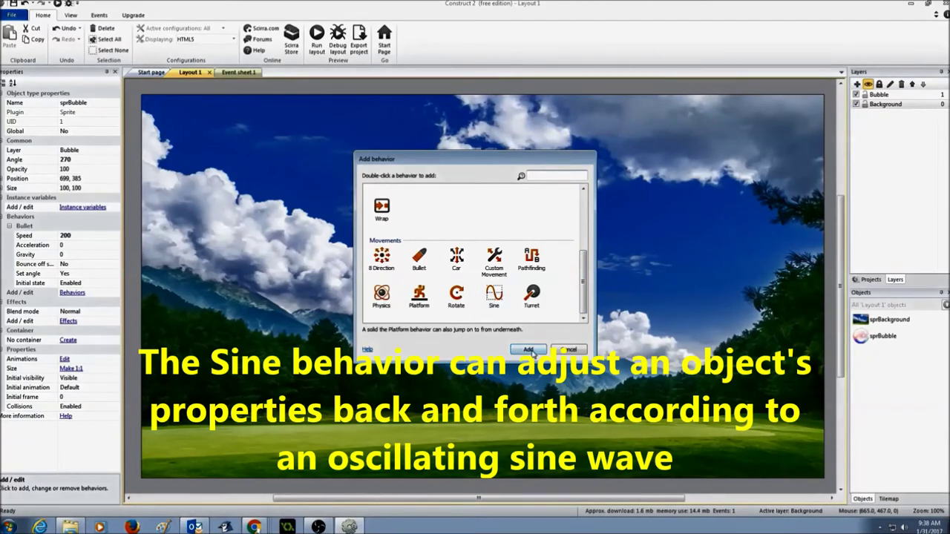
pyautogui.click(530, 350)
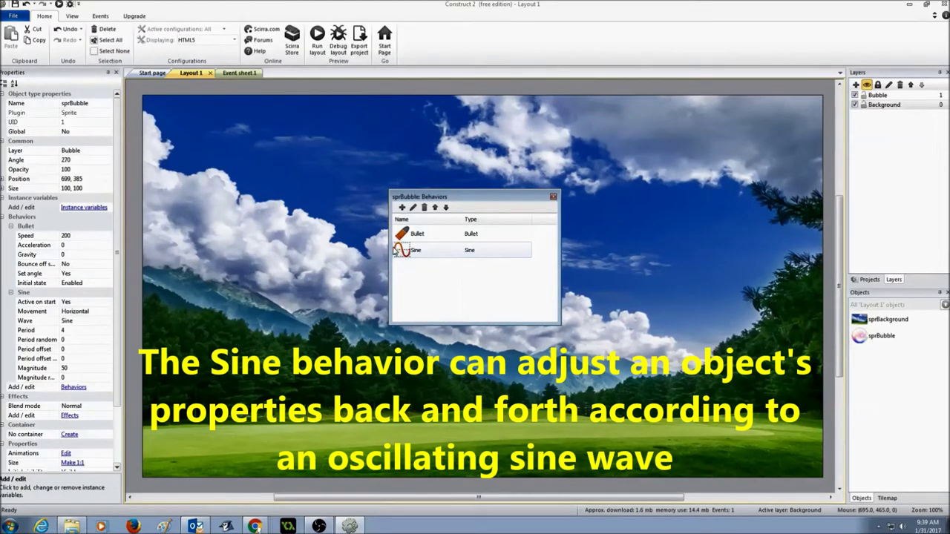
pyautogui.click(552, 197)
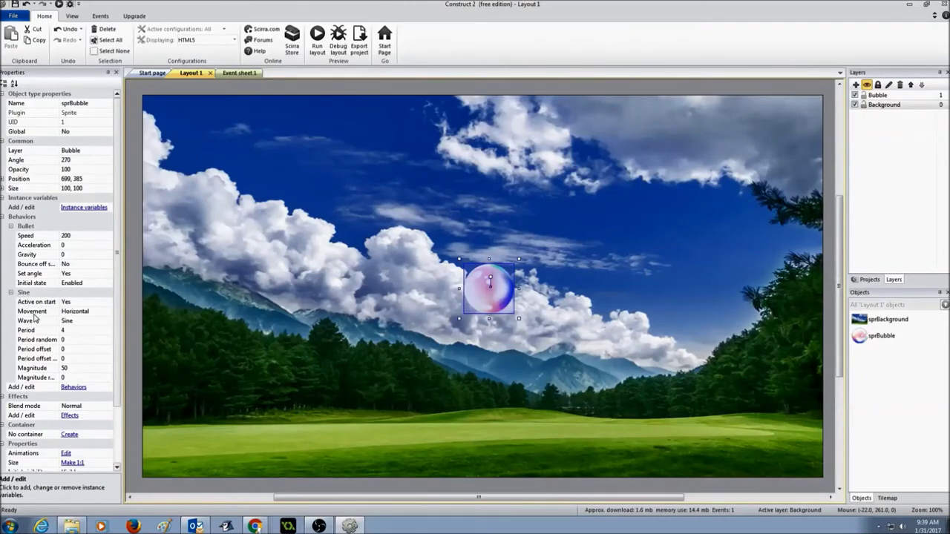
# - Set the Sine behavior to Width movement with period 1 and magnitude 5
pyautogui.click(88, 313)
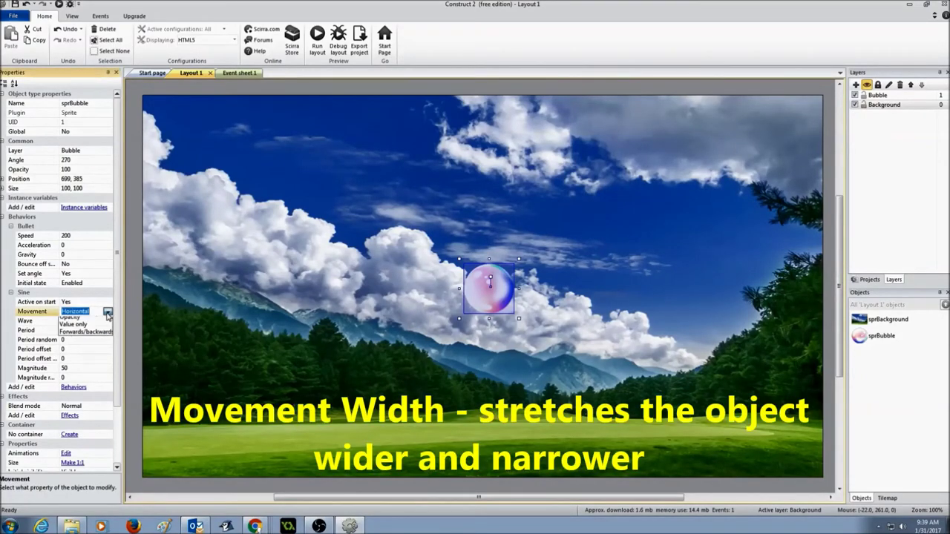
pyautogui.click(108, 312)
pyautogui.click(83, 343)
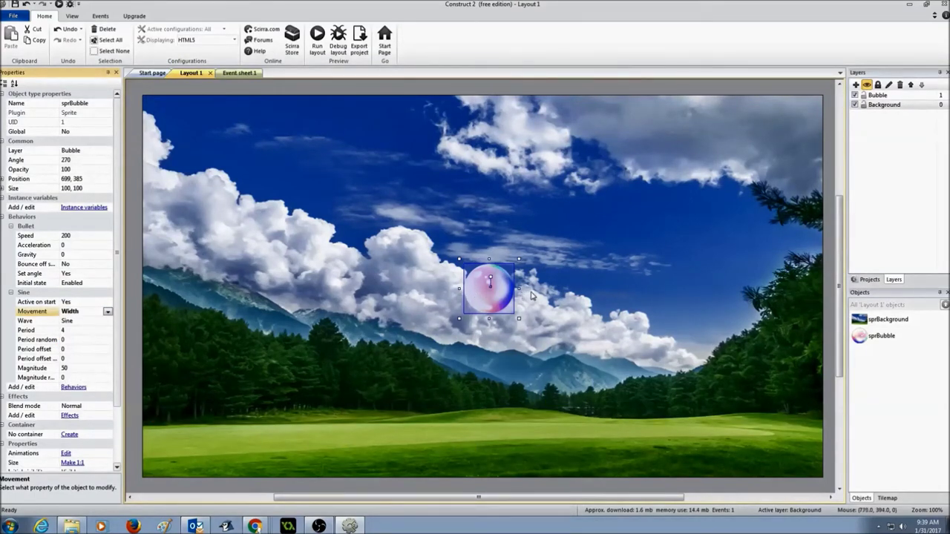
pyautogui.click(77, 331)
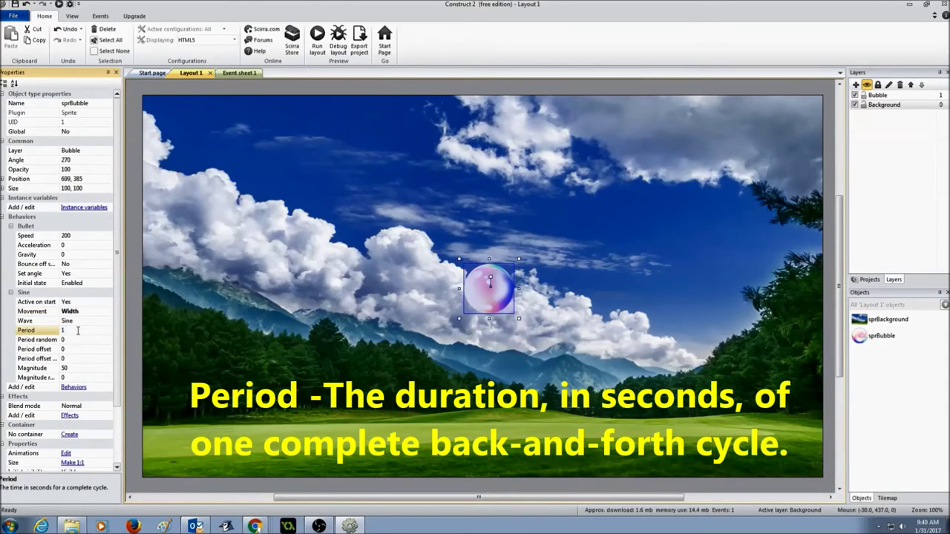
pyautogui.click(75, 368)
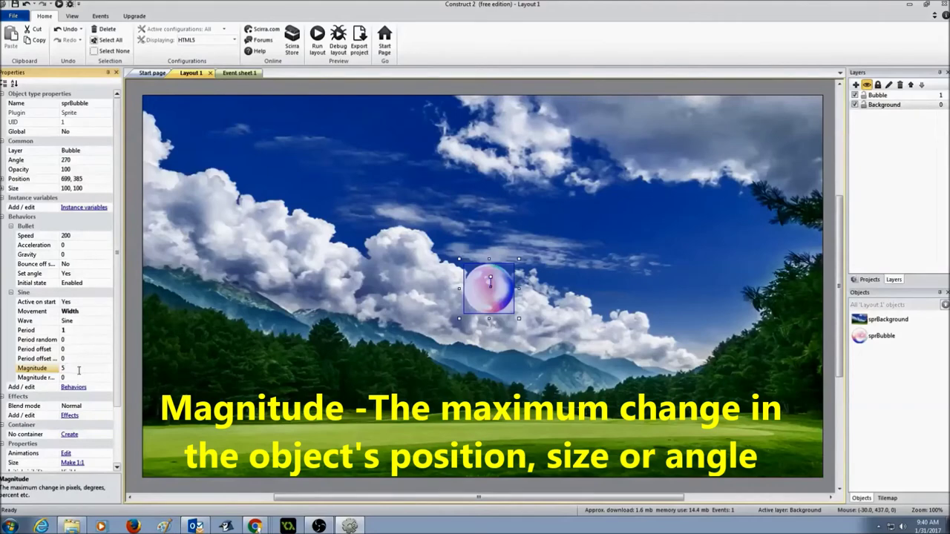
# - Enter Sine magnitude 5, preview, then set Bullet speed to 100 and preview again
pyautogui.write('5')
pyautogui.click(317, 39)
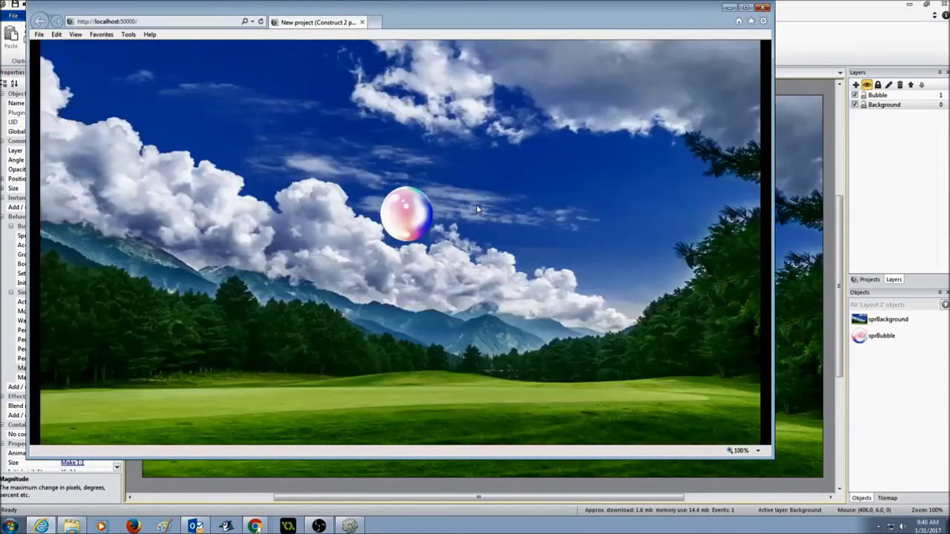
pyautogui.click(763, 8)
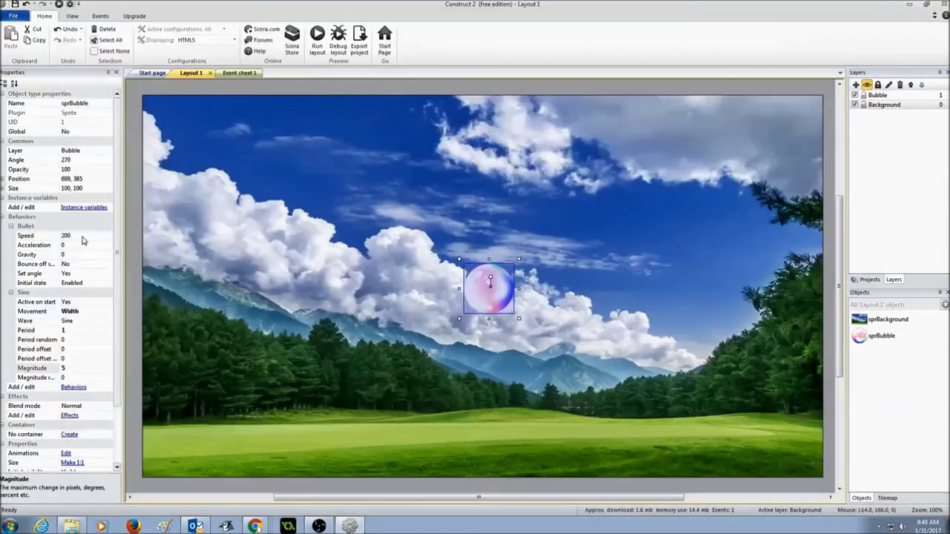
pyautogui.click(83, 236)
pyautogui.write('1')
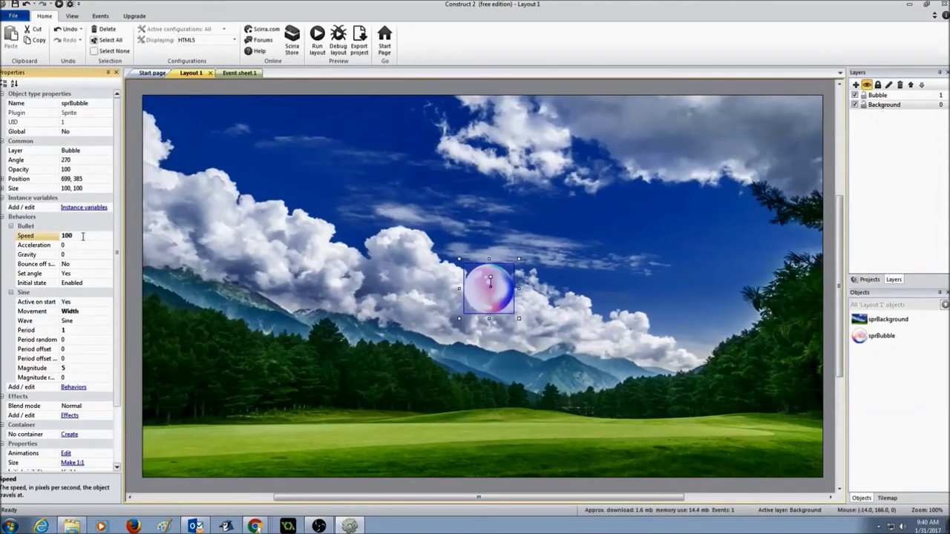
pyautogui.click(318, 54)
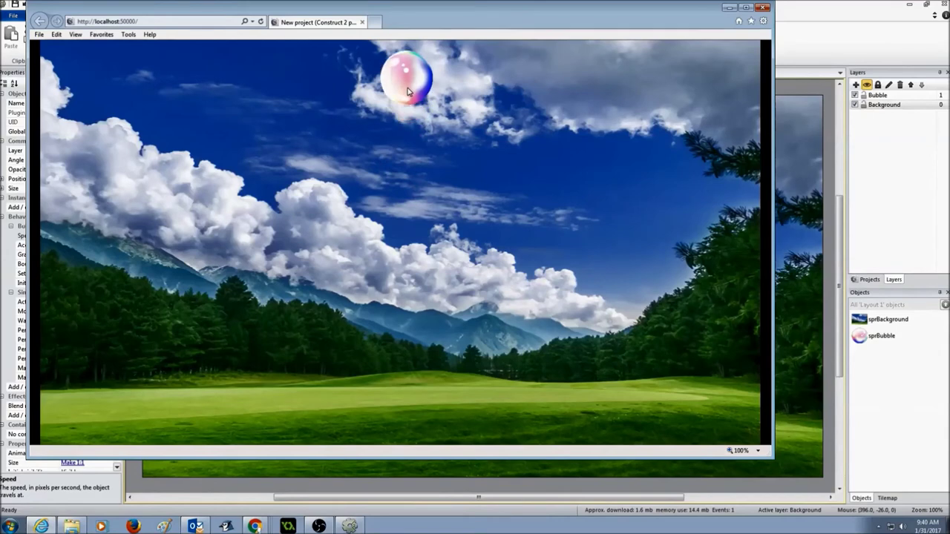
pyautogui.click(764, 8)
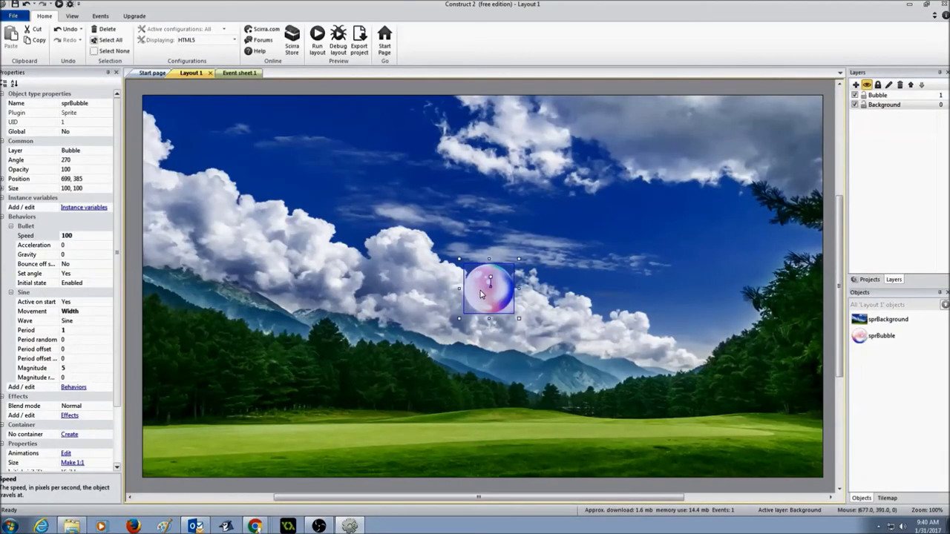
# - Add a second Sine behavior, Sine2, to sprBubble
pyautogui.click(79, 391)
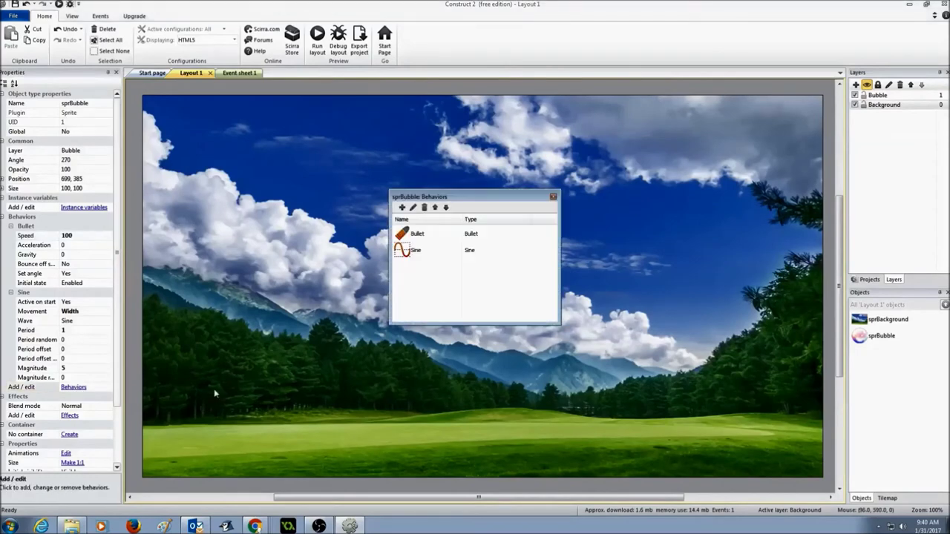
pyautogui.click(401, 208)
pyautogui.scroll(-5, 582, 311)
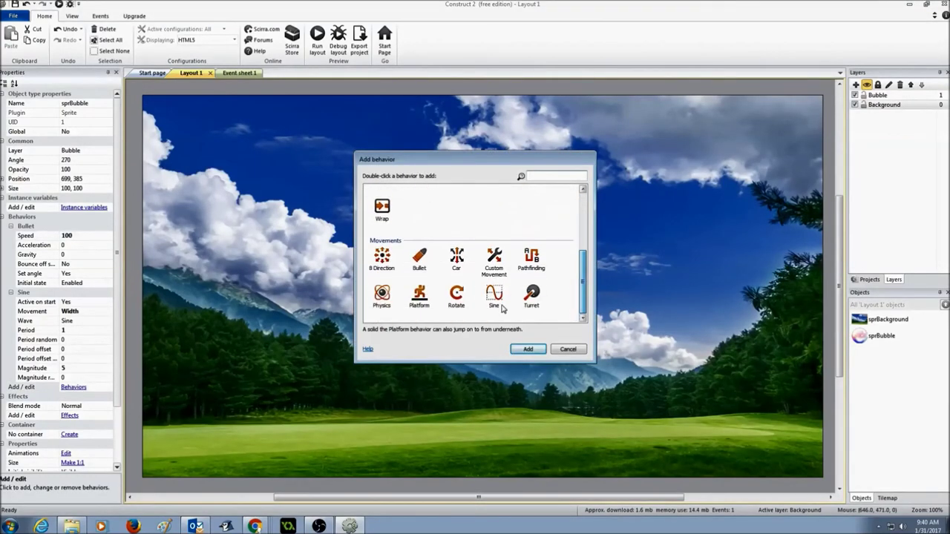
pyautogui.click(494, 296)
pyautogui.click(527, 349)
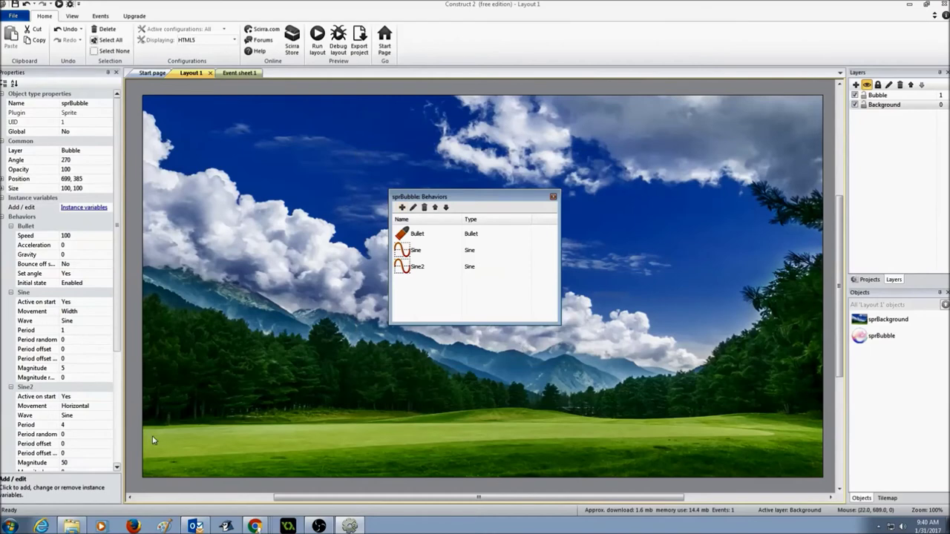
pyautogui.scroll(-4, 121, 310)
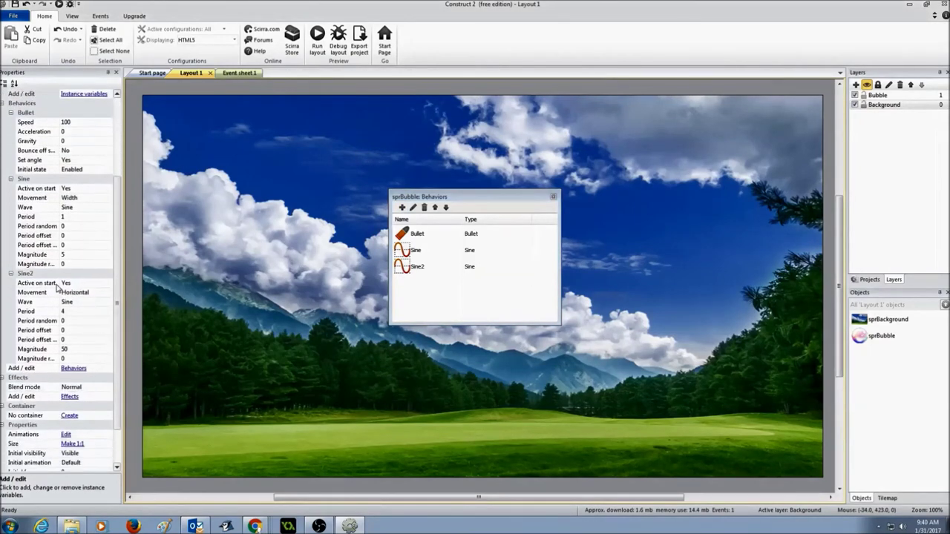
# - Configure Sine2 with Height movement, period 1.5 and magnitude -5
pyautogui.click(96, 294)
pyautogui.click(96, 294)
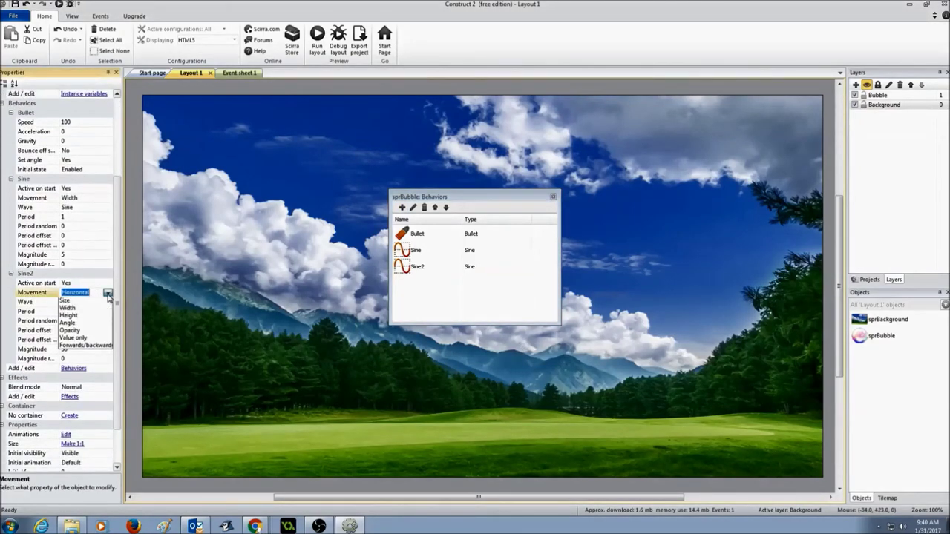
pyautogui.click(86, 332)
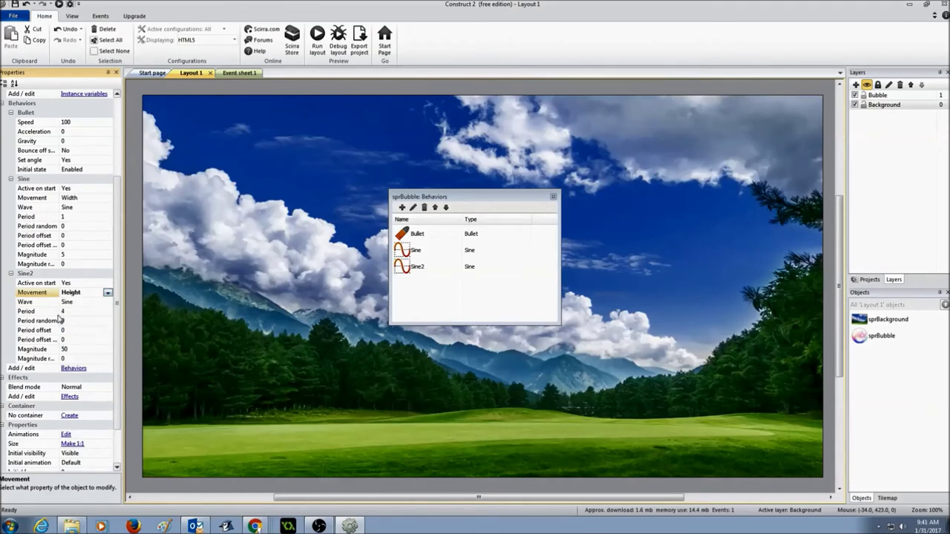
pyautogui.click(80, 312)
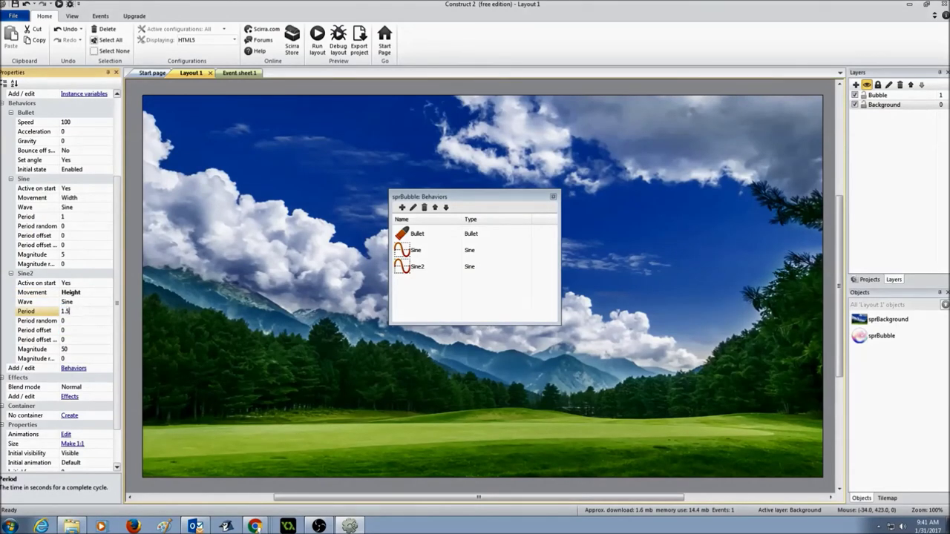
pyautogui.click(69, 349)
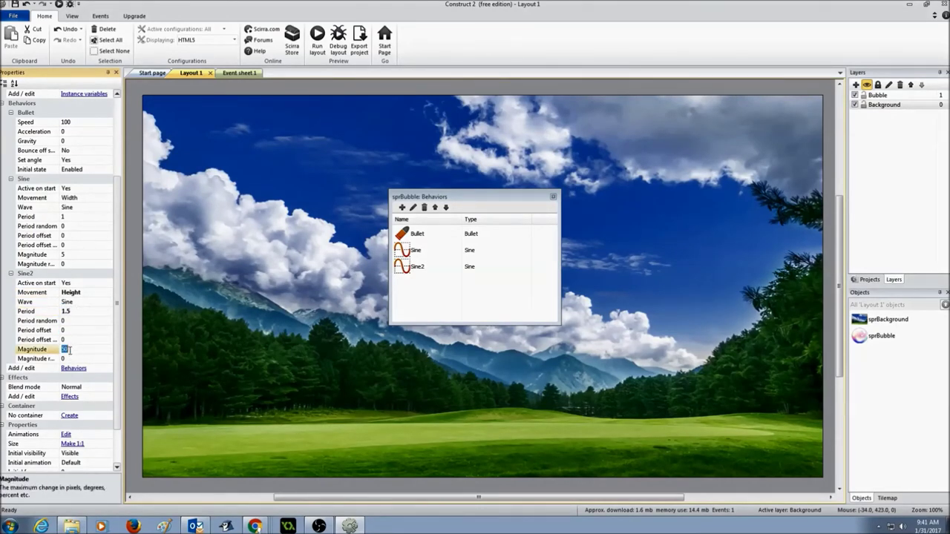
pyautogui.write('-5')
pyautogui.click(553, 197)
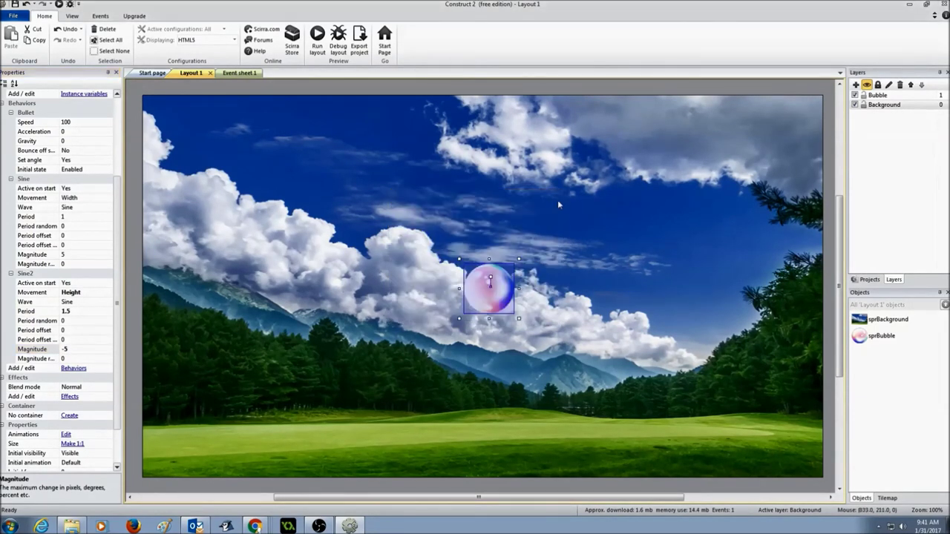
# - Preview the layout to watch the bubble float upward, then close the preview
pyautogui.click(319, 50)
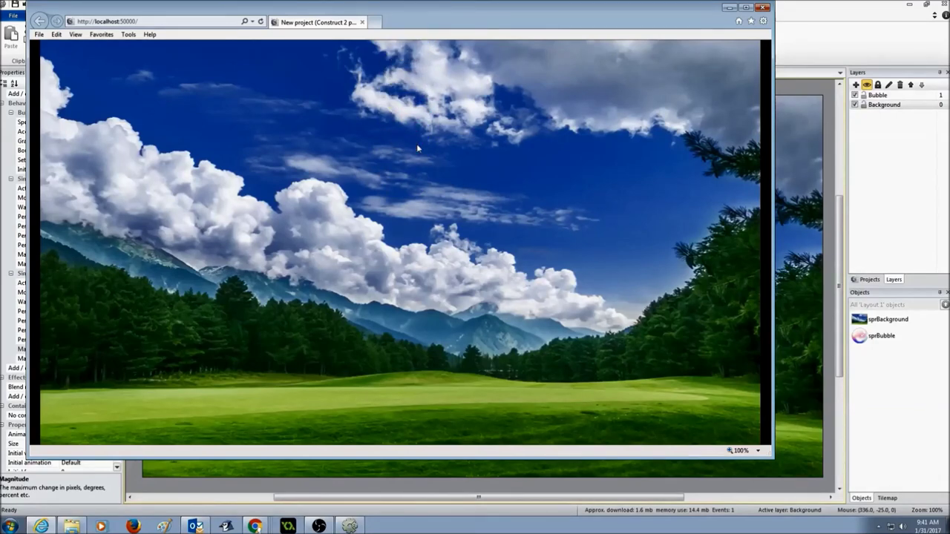
pyautogui.click(762, 8)
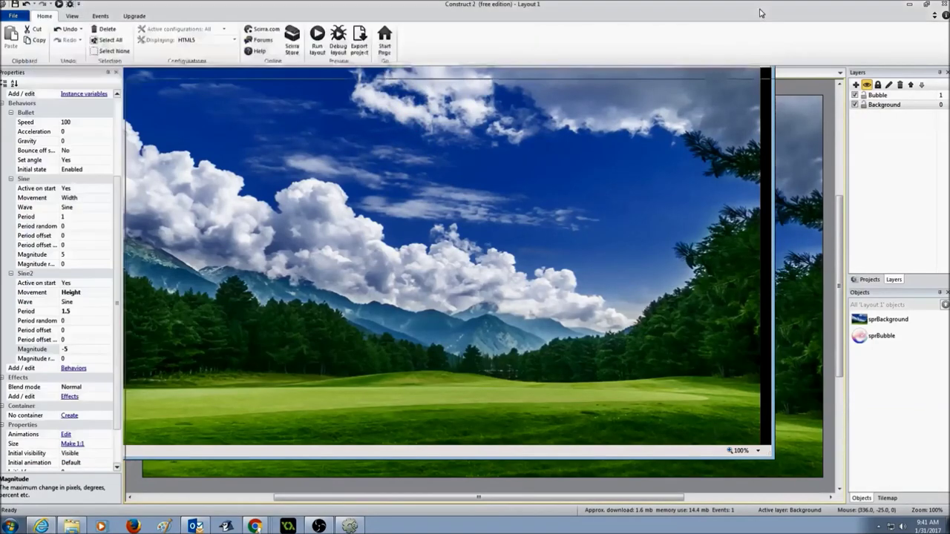